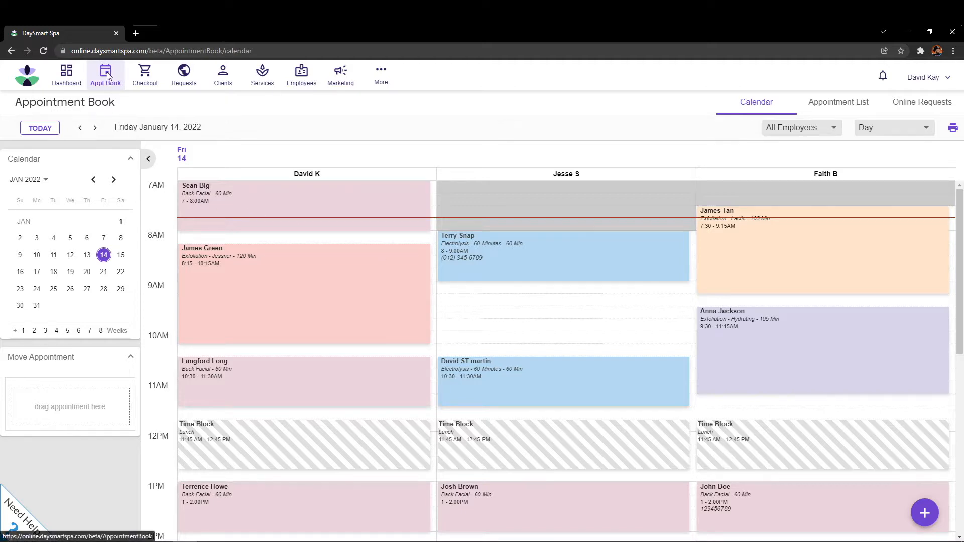
# Step: Start a 9:00 AM appointment on January 14, 2022 in the middle employee's column for the third entry in the client list
pyautogui.click(468, 294)
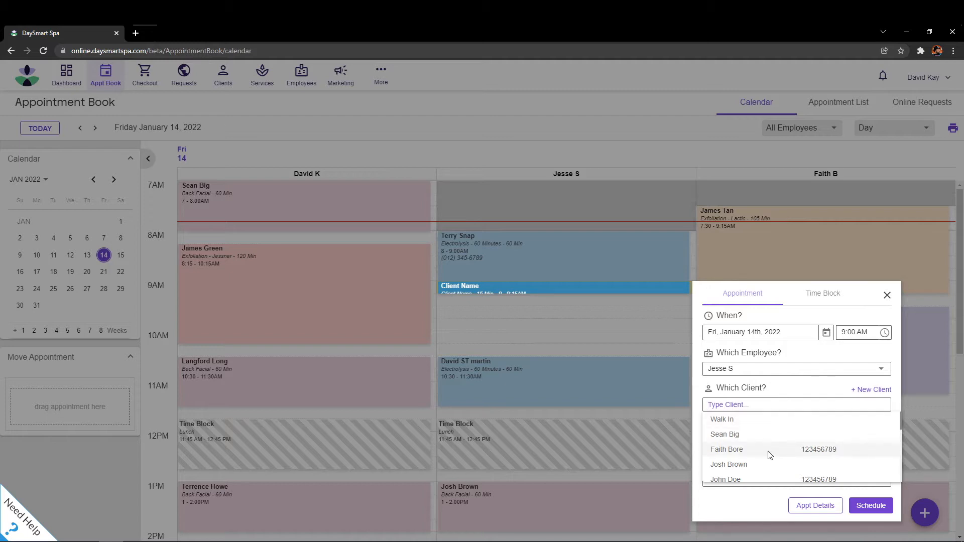
pyautogui.scroll(-5, 770, 454)
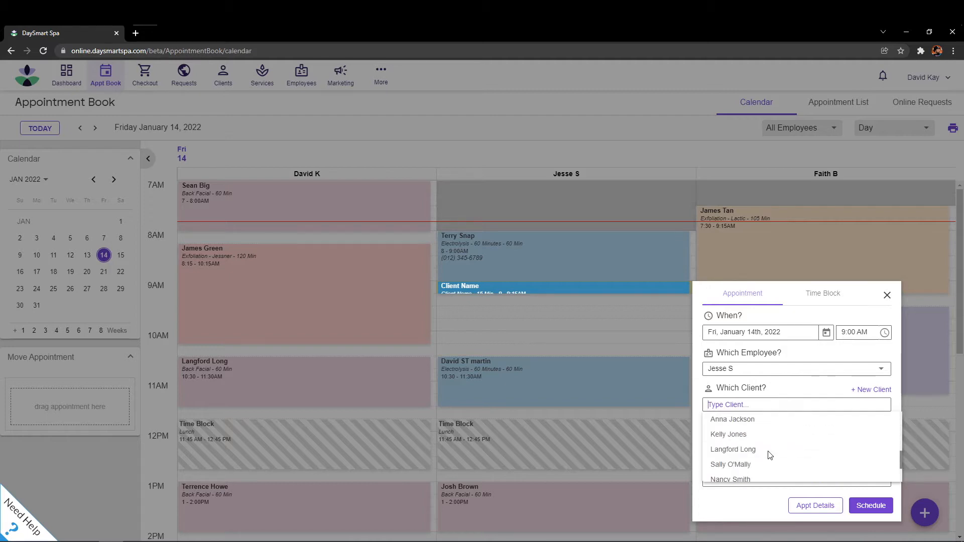
pyautogui.scroll(5, 770, 455)
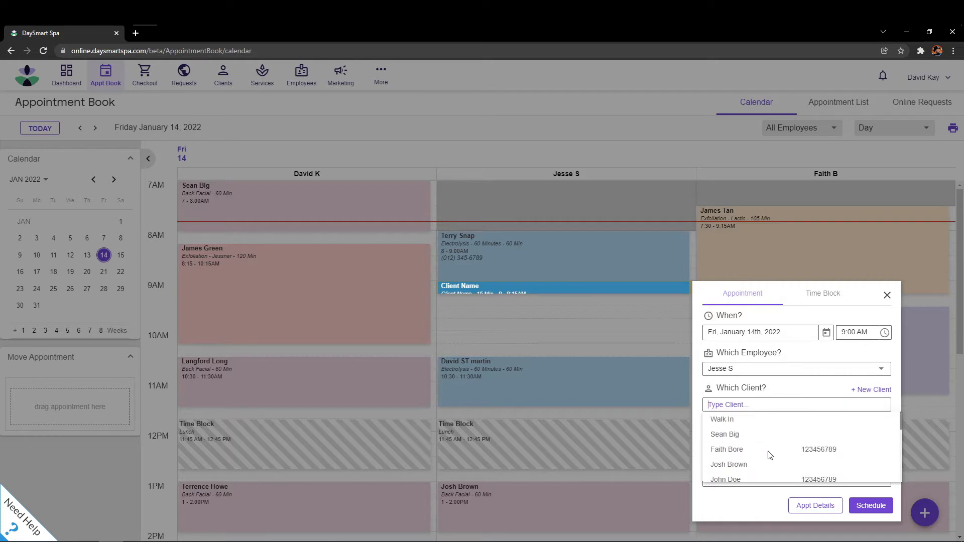
pyautogui.click(768, 455)
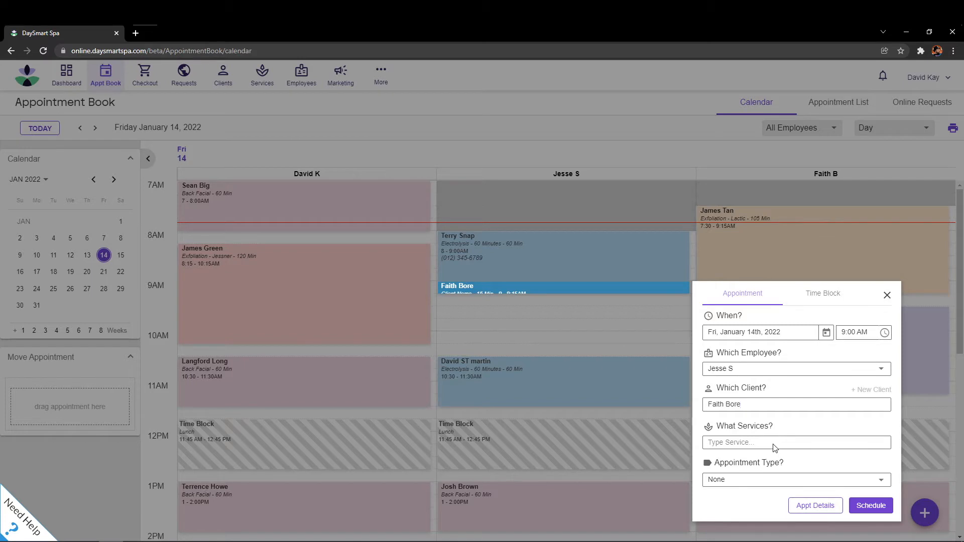
# Step: Add the Back Facial service to the new appointment and set its appointment type to Request
pyautogui.click(767, 444)
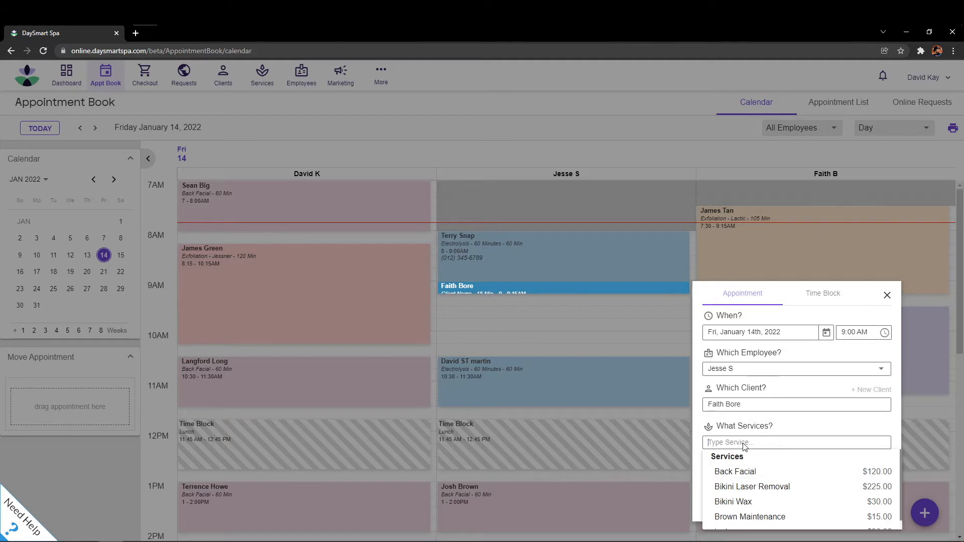
pyautogui.click(760, 473)
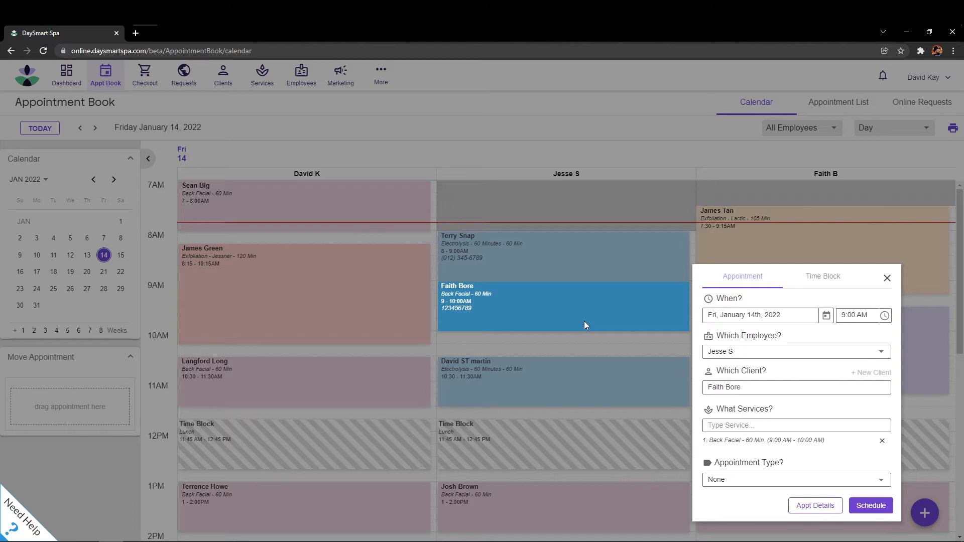
pyautogui.click(821, 480)
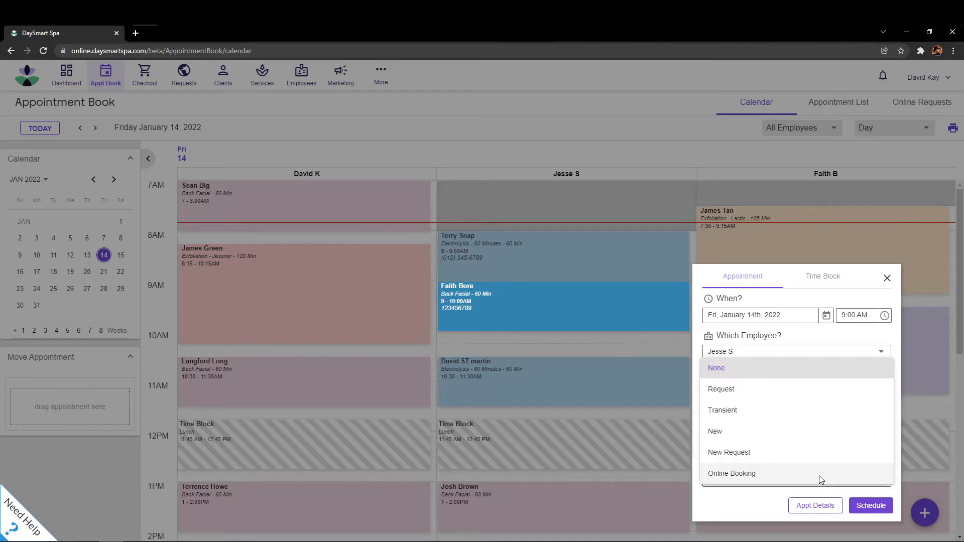
pyautogui.click(760, 390)
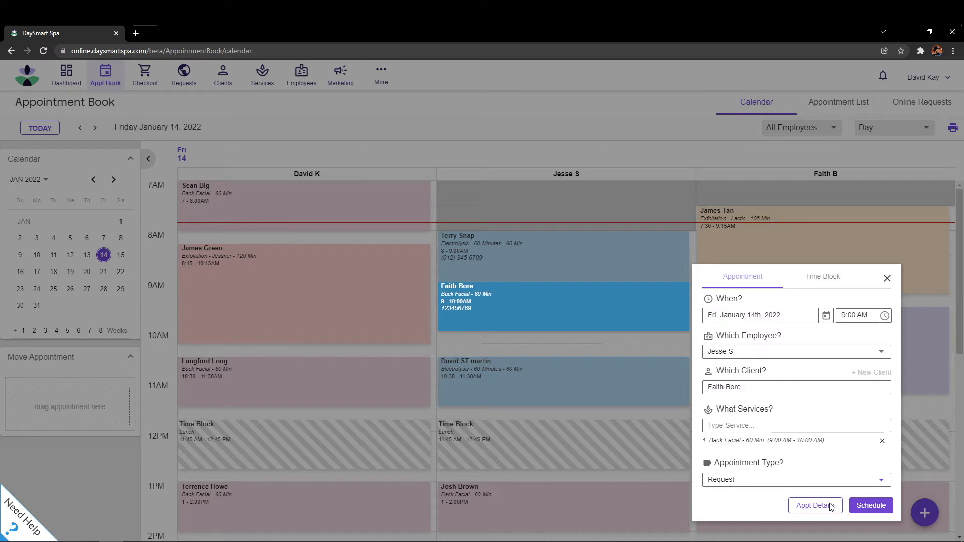
# Step: Open the full appointment details and save the client note "hkjgjhgjghjghfjhg"
pyautogui.click(814, 506)
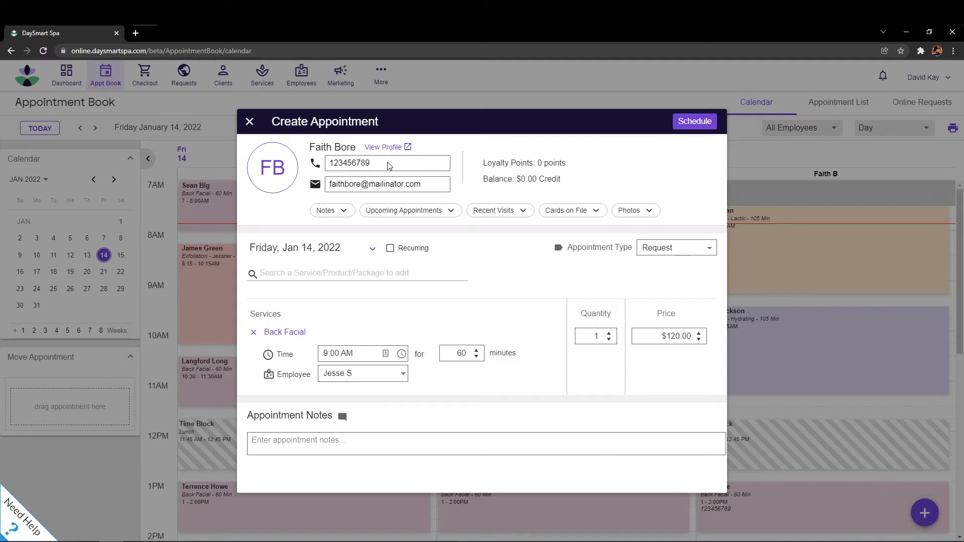
pyautogui.click(349, 212)
pyautogui.click(309, 260)
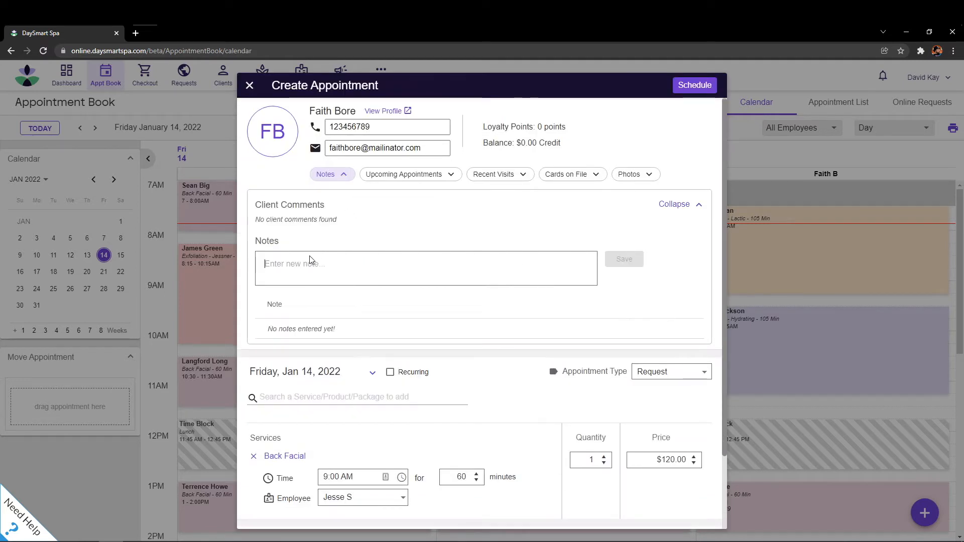
pyautogui.write('hkjgjhgjghjghfjhg')
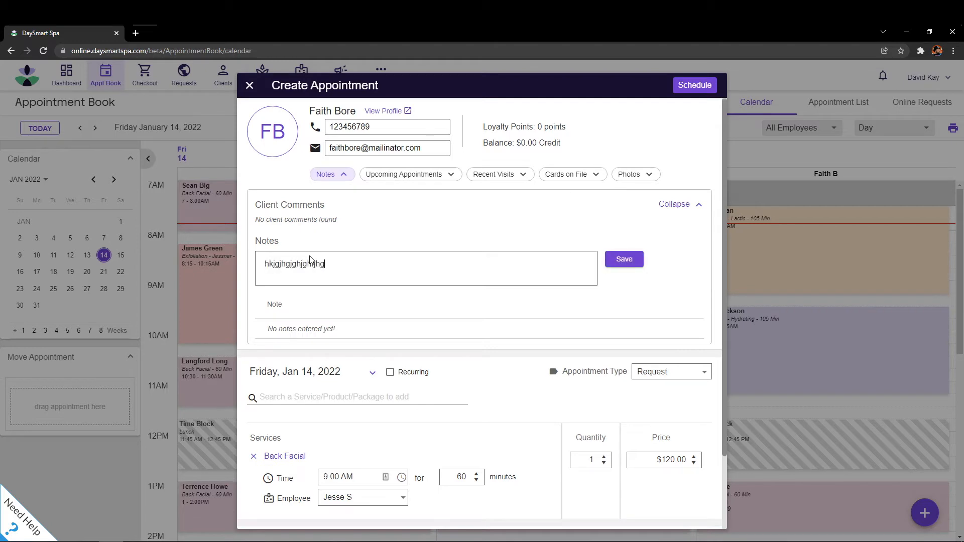
pyautogui.click(634, 259)
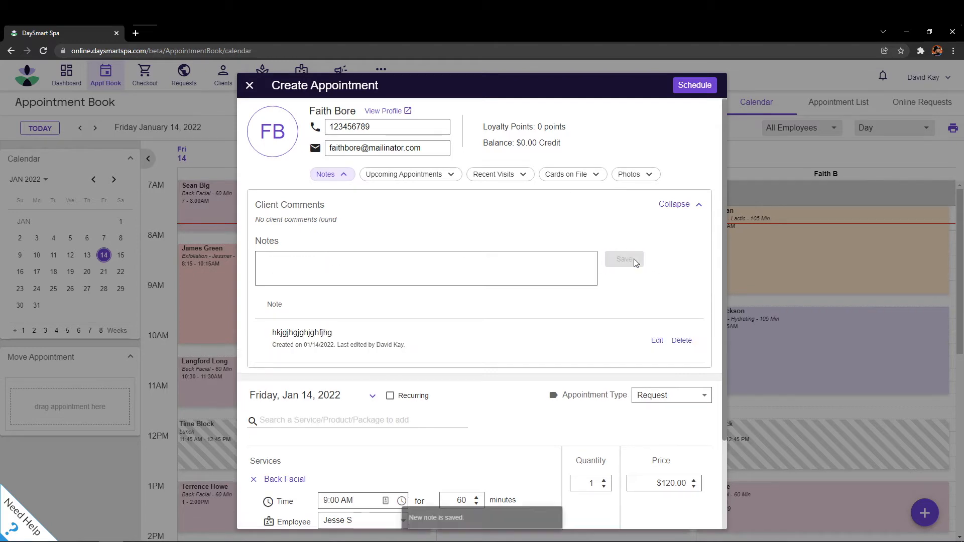
# Step: Review the client's upcoming appointments, recent visits, cards on file and photos, and collapse the section
pyautogui.click(442, 177)
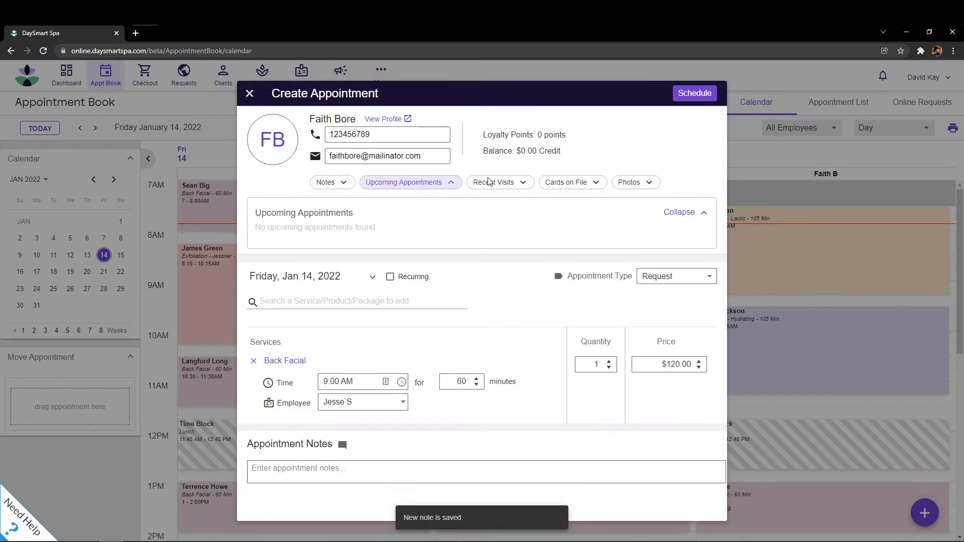
pyautogui.click(507, 184)
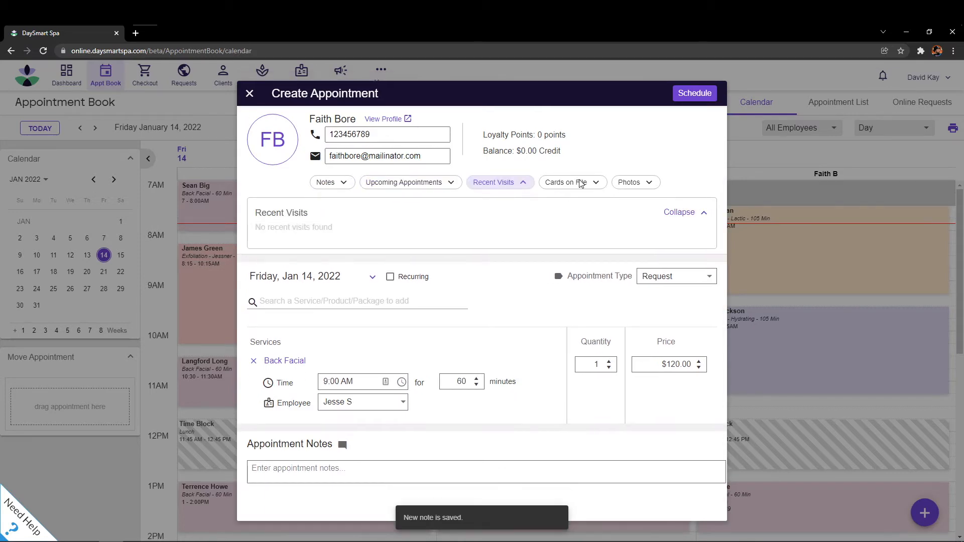
pyautogui.click(581, 183)
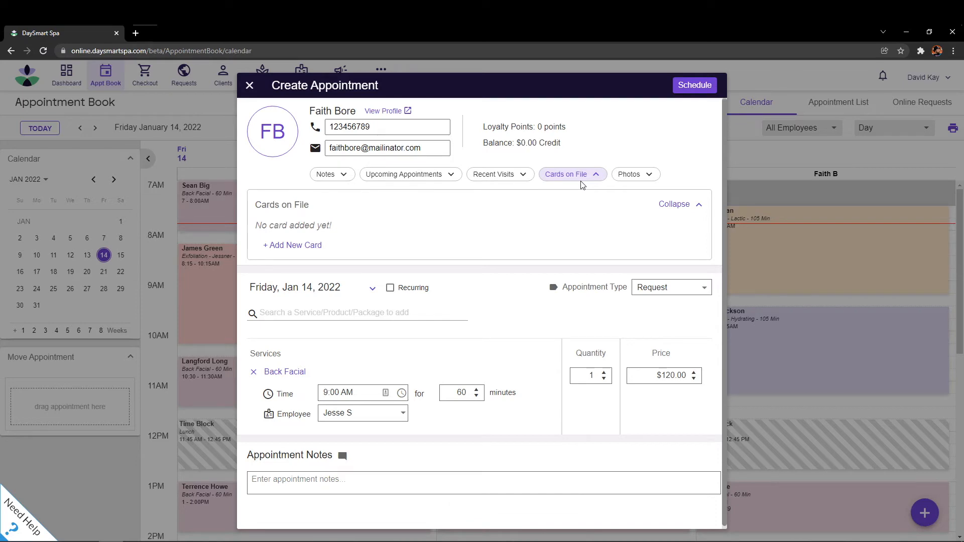
pyautogui.click(633, 176)
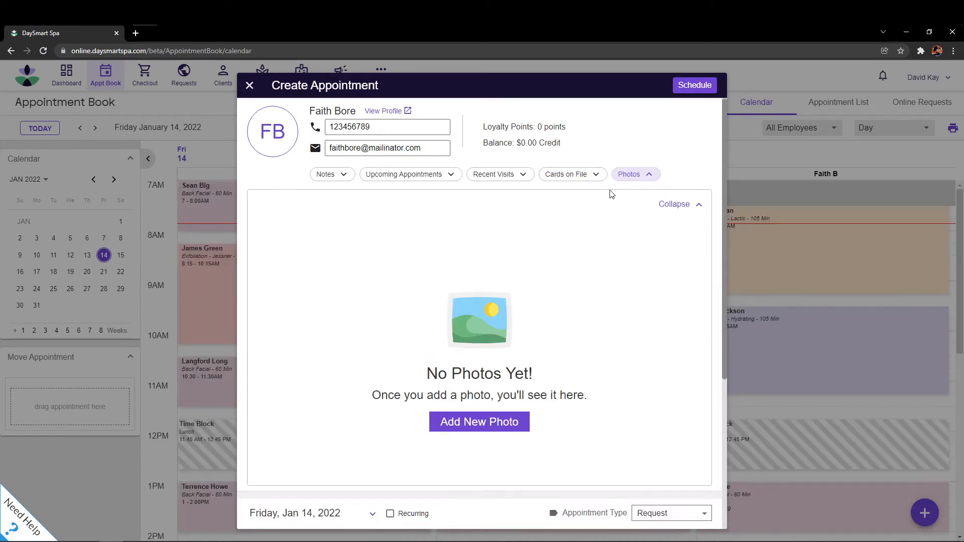
pyautogui.click(678, 206)
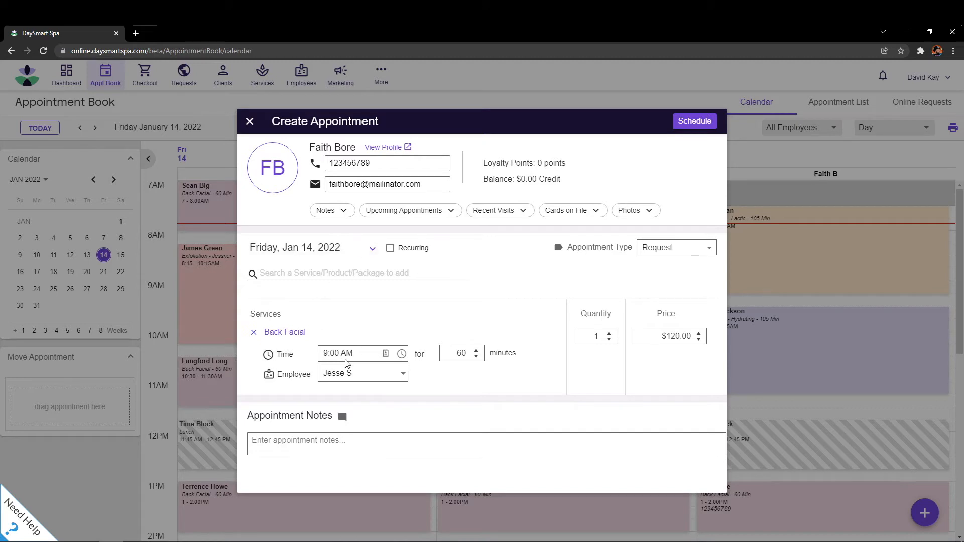
# Step: Set the Back Facial duration to 90 minutes and its price to $150, and schedule the appointment
pyautogui.doubleClick(449, 354)
pyautogui.write('90')
pyautogui.moveTo(657, 338); pyautogui.dragTo(713, 337)
pyautogui.write('150')
pyautogui.click(695, 121)
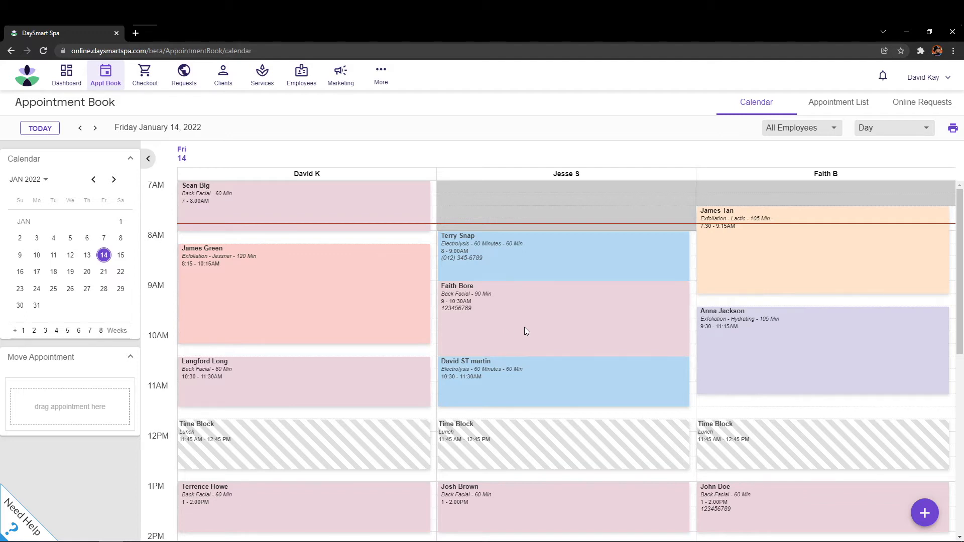
# Step: Check in the client for the new 9:00 AM Back Facial appointment and start its checkout
pyautogui.click(525, 327)
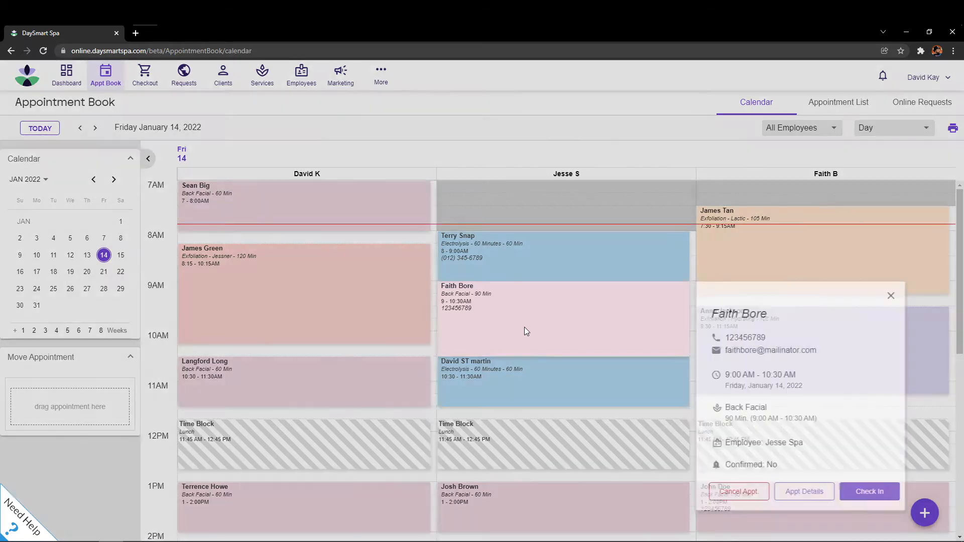
pyautogui.click(872, 489)
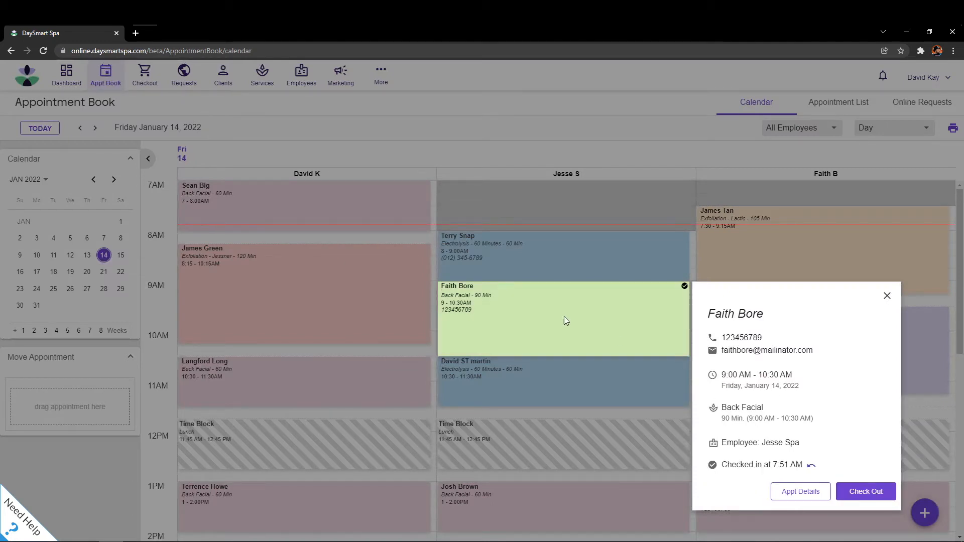
pyautogui.click(866, 492)
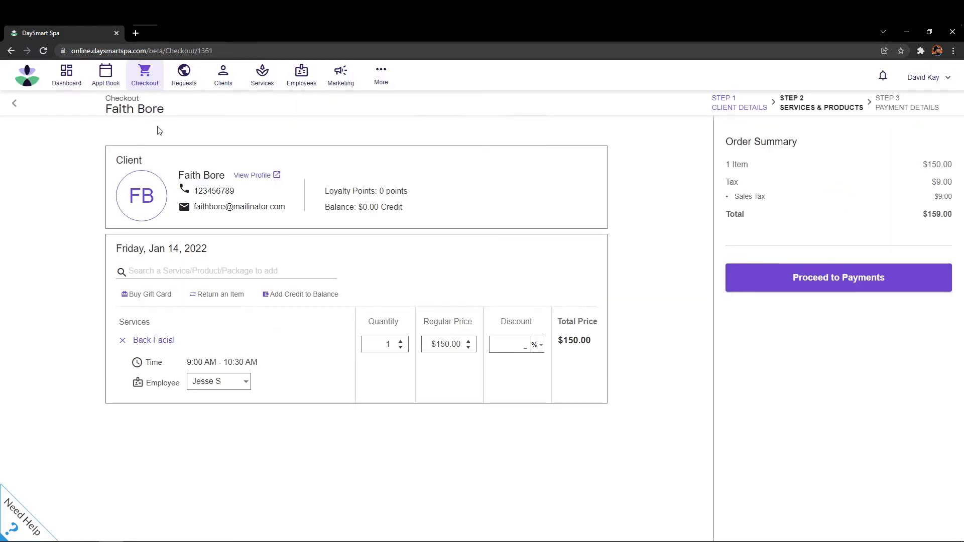
# Step: Examine the items available to add to the ticket and the Back Facial's price and discount fields
pyautogui.click(163, 276)
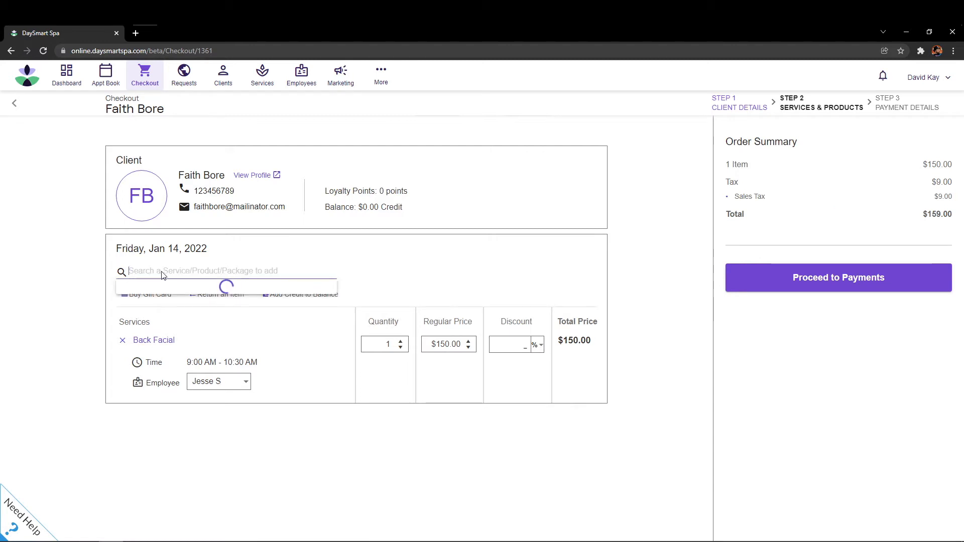
pyautogui.scroll(-5, 215, 321)
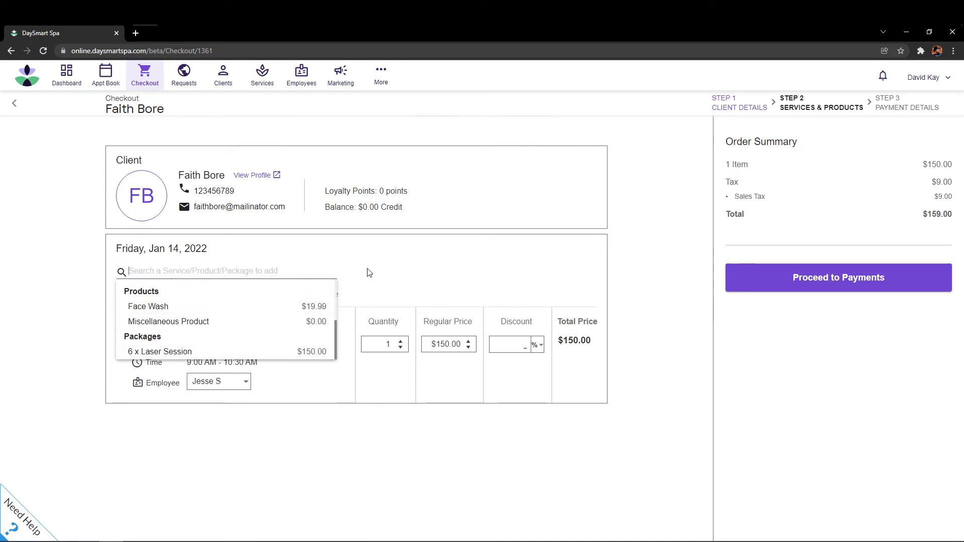
pyautogui.click(400, 258)
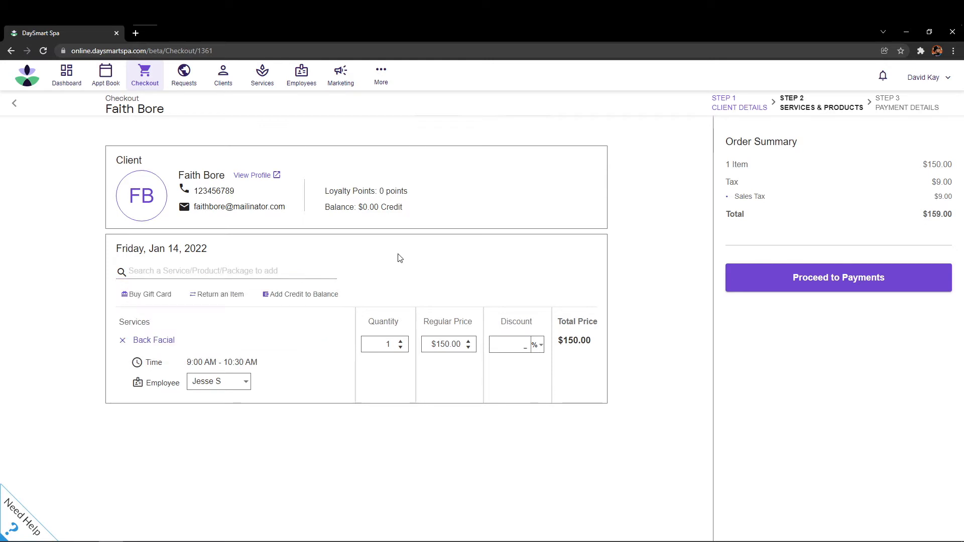
pyautogui.click(450, 344)
pyautogui.click(525, 348)
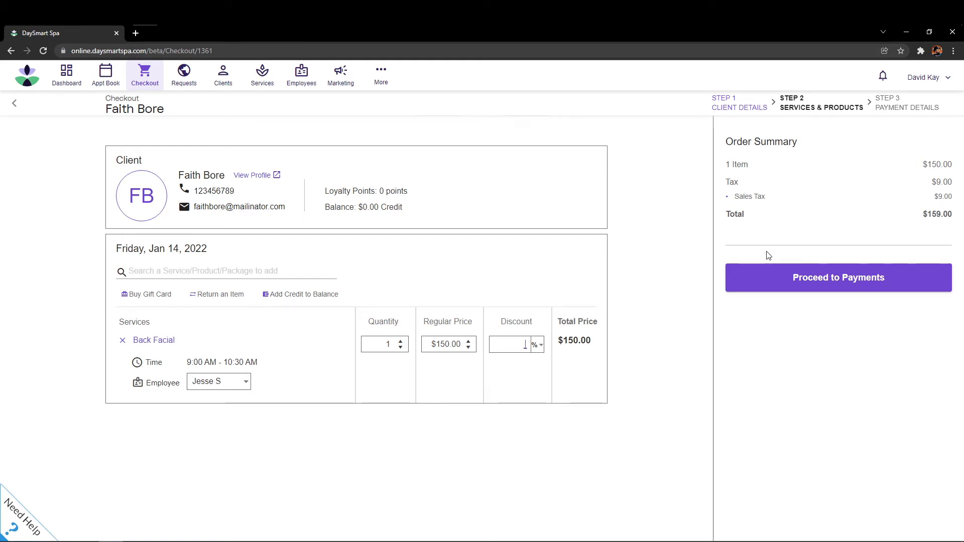
# Step: Proceed to payment and record a cash payment of $180 on the ticket
pyautogui.click(830, 277)
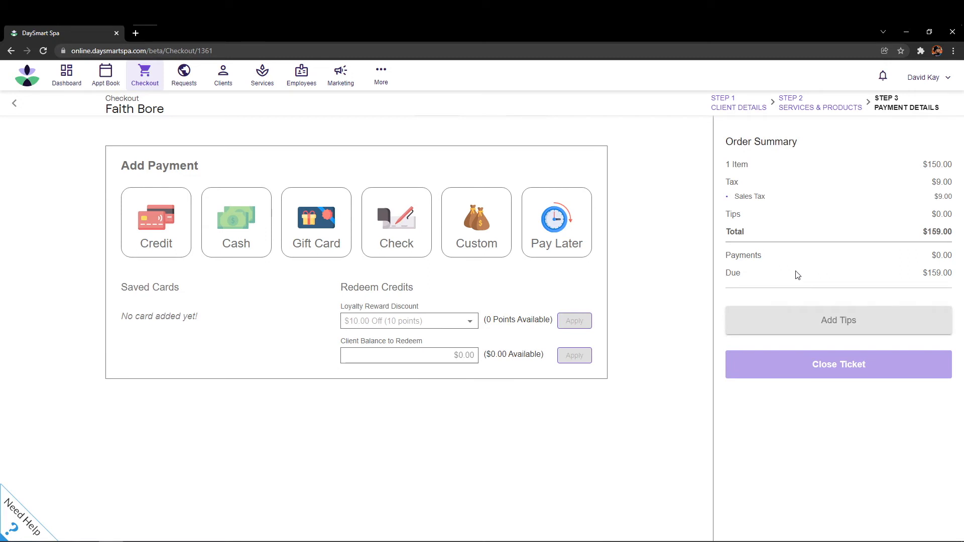
pyautogui.click(259, 234)
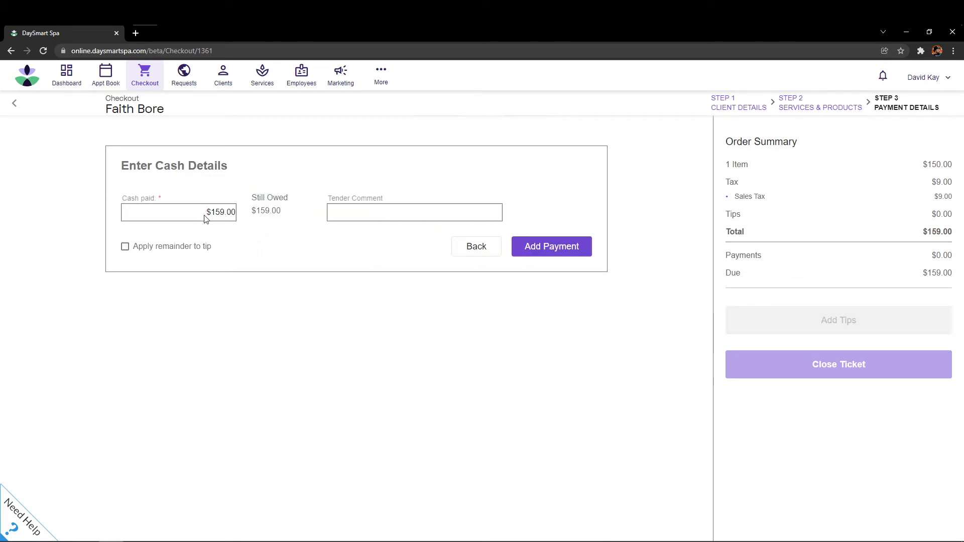
pyautogui.click(207, 217)
pyautogui.tripleClick(236, 217)
pyautogui.write('180')
pyautogui.click(546, 245)
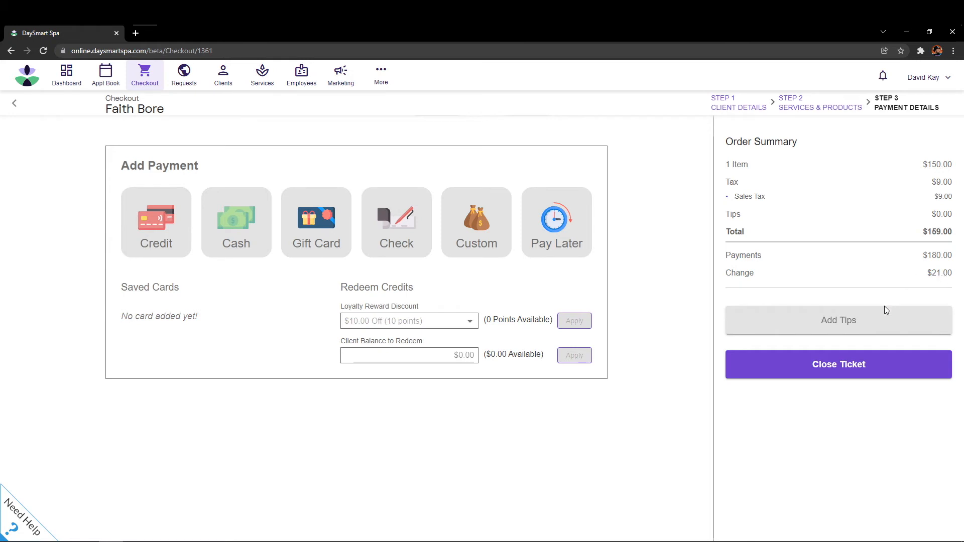
# Step: Add a $21 withheld tip for the employee who performed the service
pyautogui.click(856, 321)
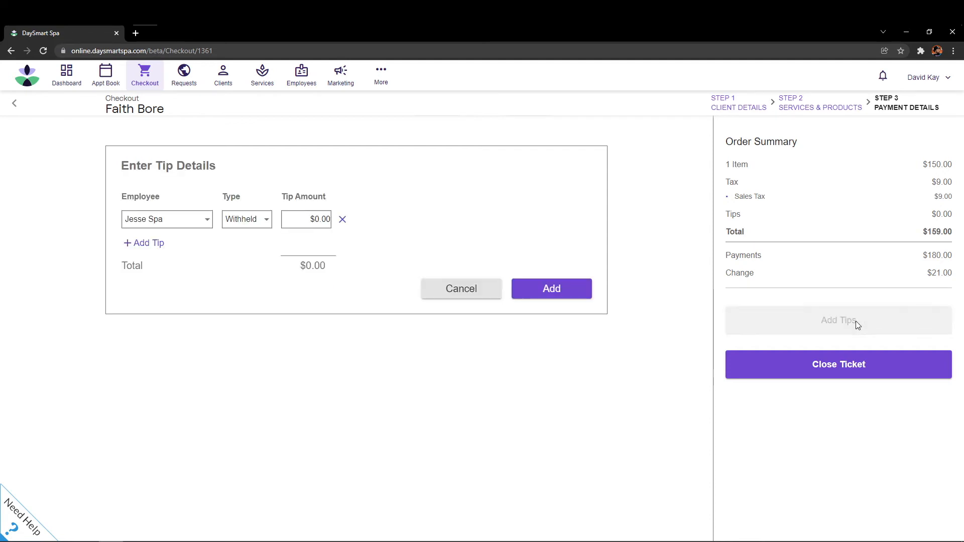
pyautogui.click(308, 221)
pyautogui.write('21')
pyautogui.click(560, 292)
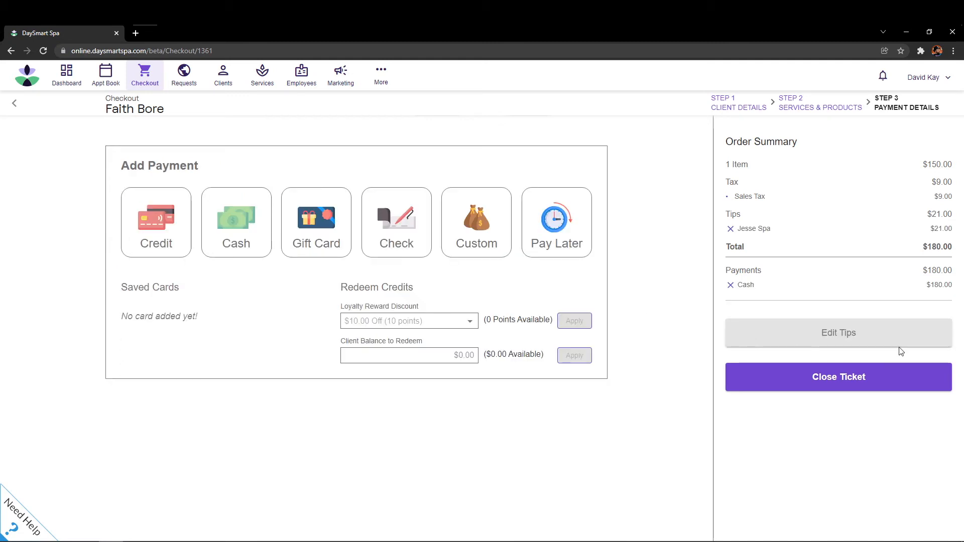
# Step: Close the ticket without a receipt and return to the appointment calendar
pyautogui.click(851, 383)
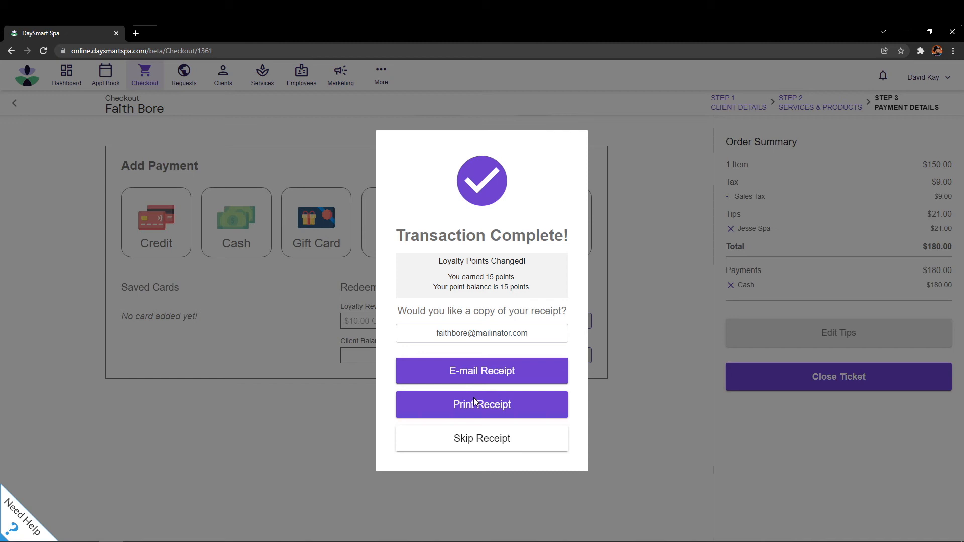
pyautogui.click(488, 433)
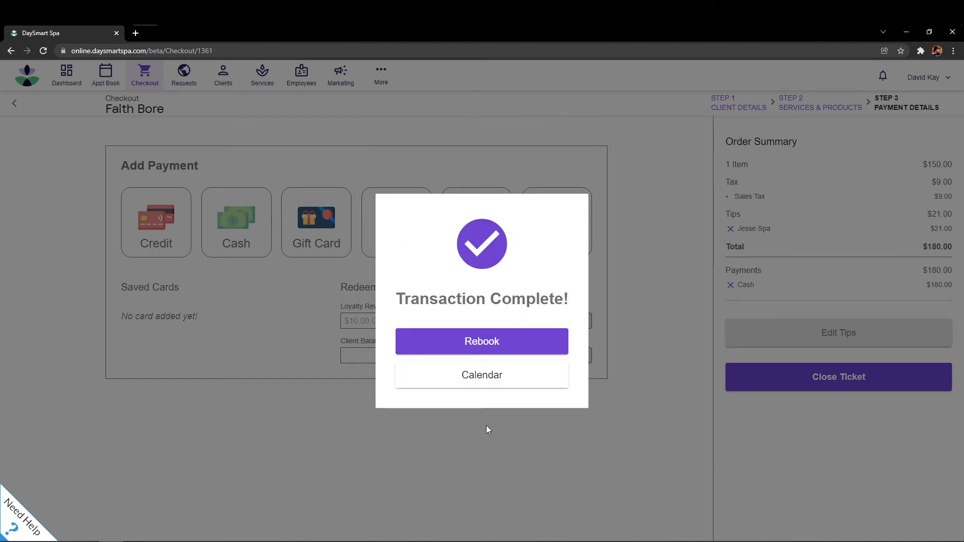
pyautogui.click(500, 377)
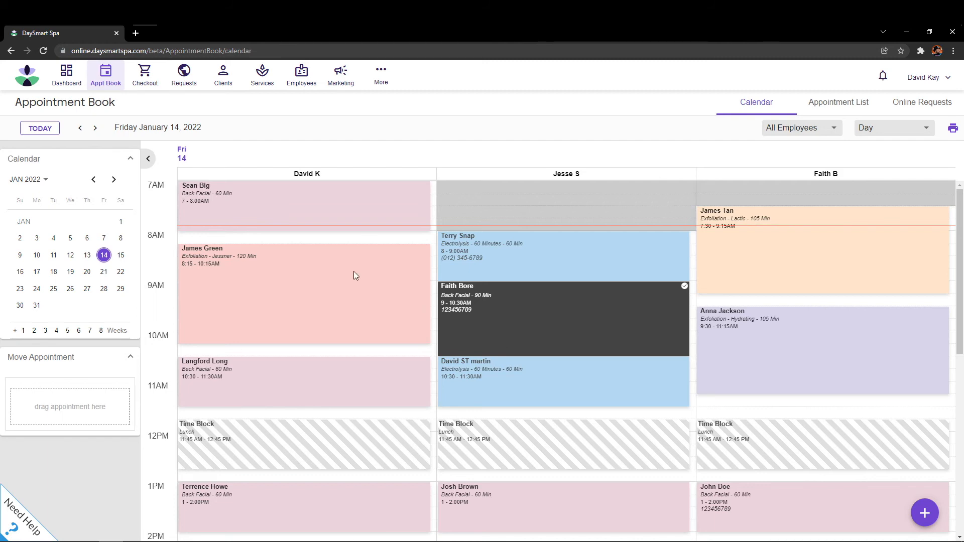
# Step: Start a new checkout transaction without an appointment for the existing client who had the 9 AM Back Facial
pyautogui.click(146, 89)
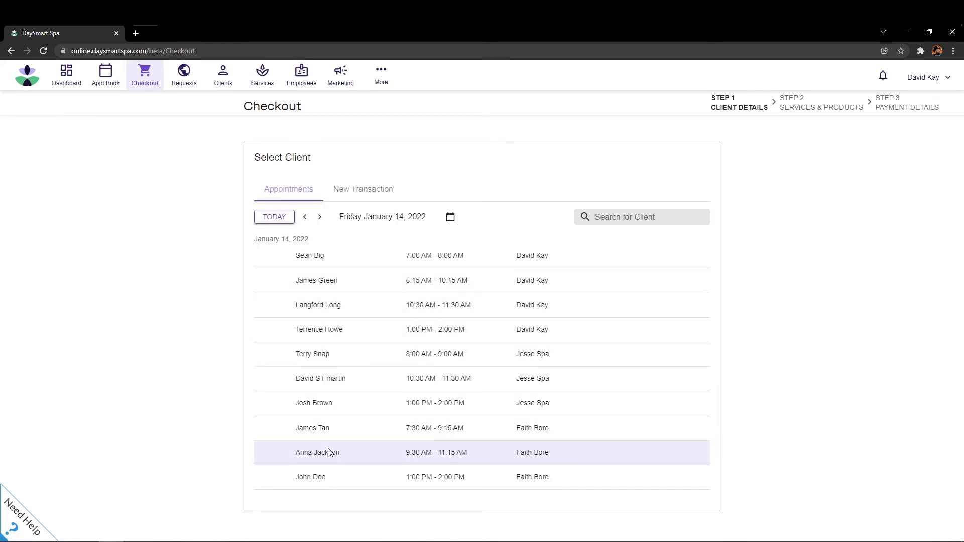
pyautogui.click(356, 194)
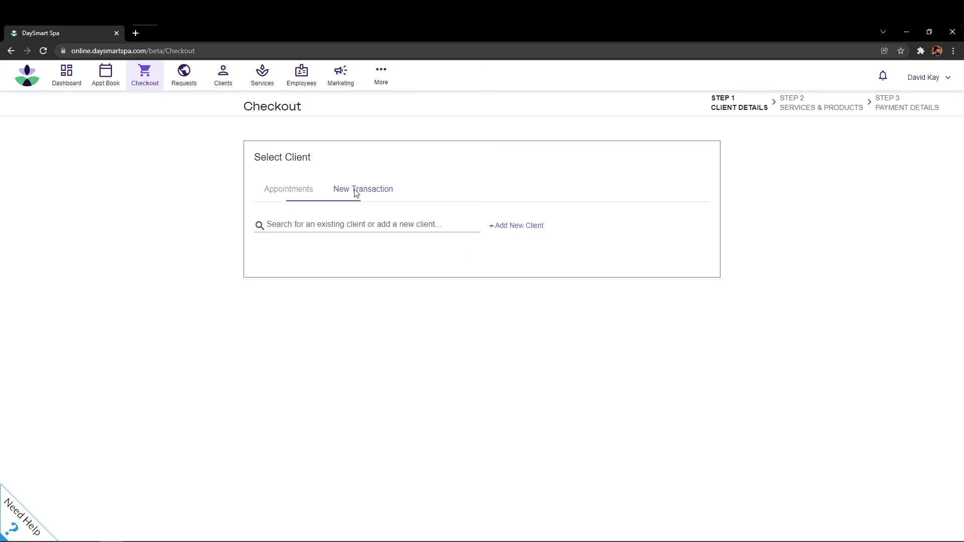
pyautogui.click(298, 225)
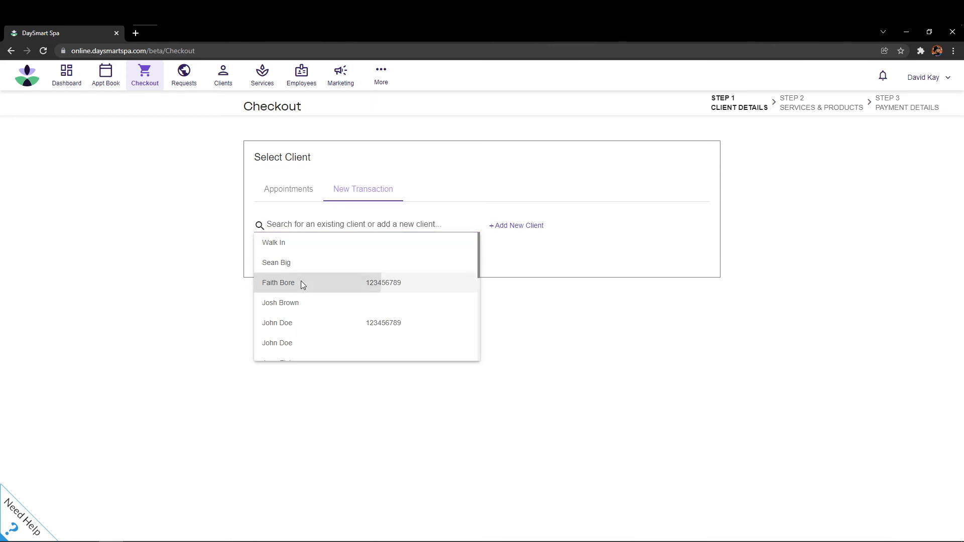
pyautogui.click(279, 283)
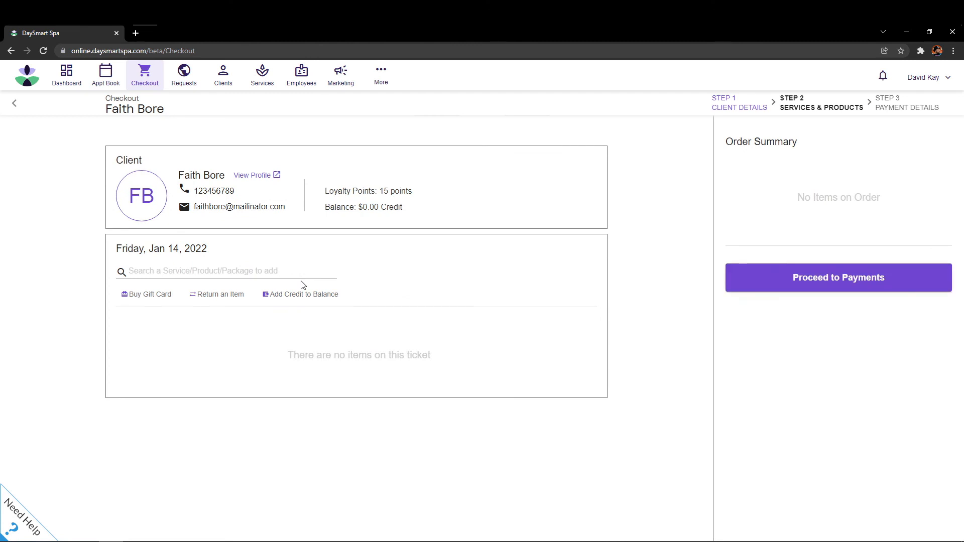
# Step: Add the Face Wash product to the client's ticket
pyautogui.click(204, 276)
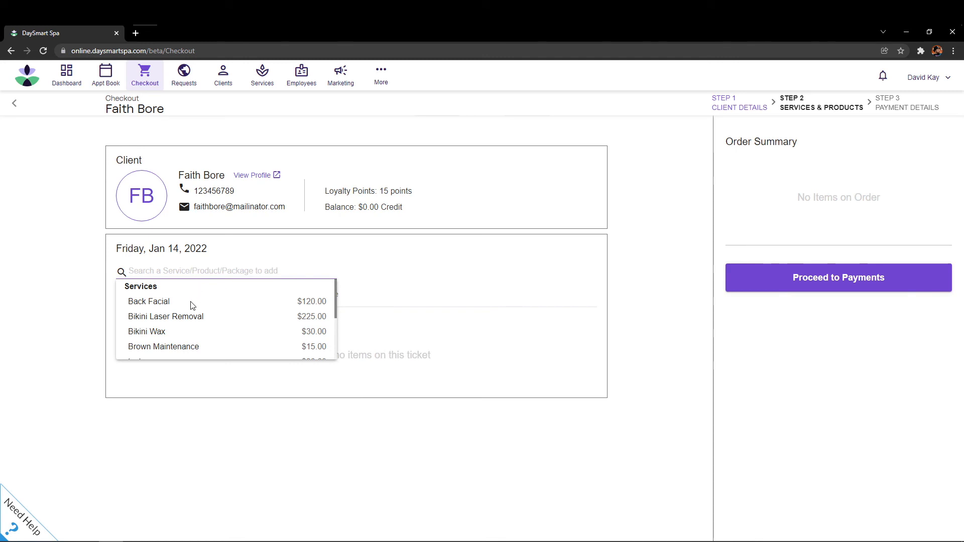
pyautogui.scroll(-5, 191, 307)
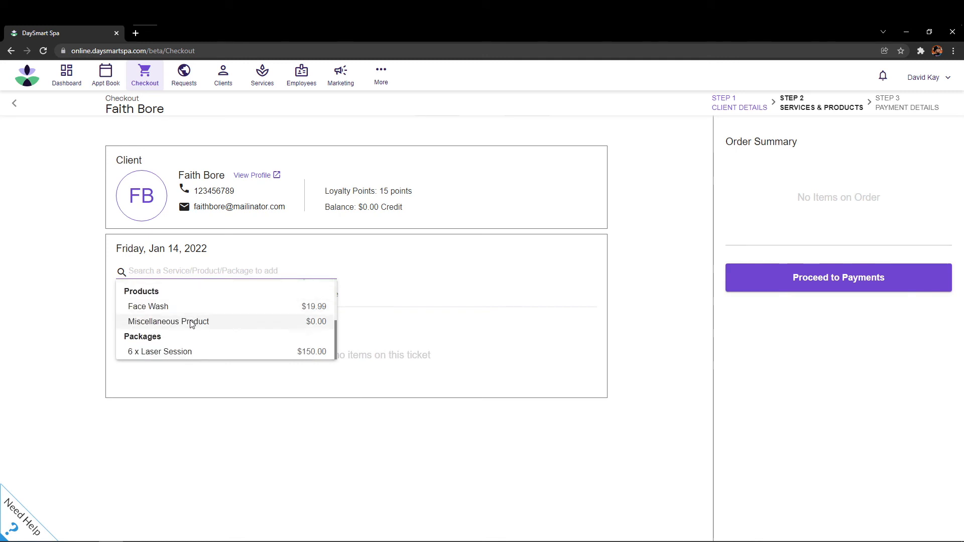
pyautogui.click(181, 311)
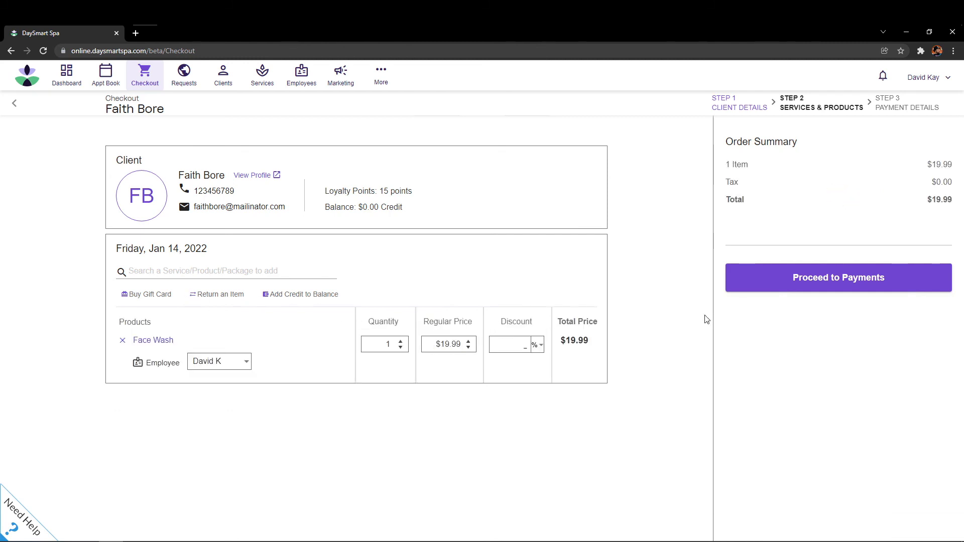
# Step: Proceed to payment and record a cash payment of $20 on the Face Wash ticket
pyautogui.click(804, 291)
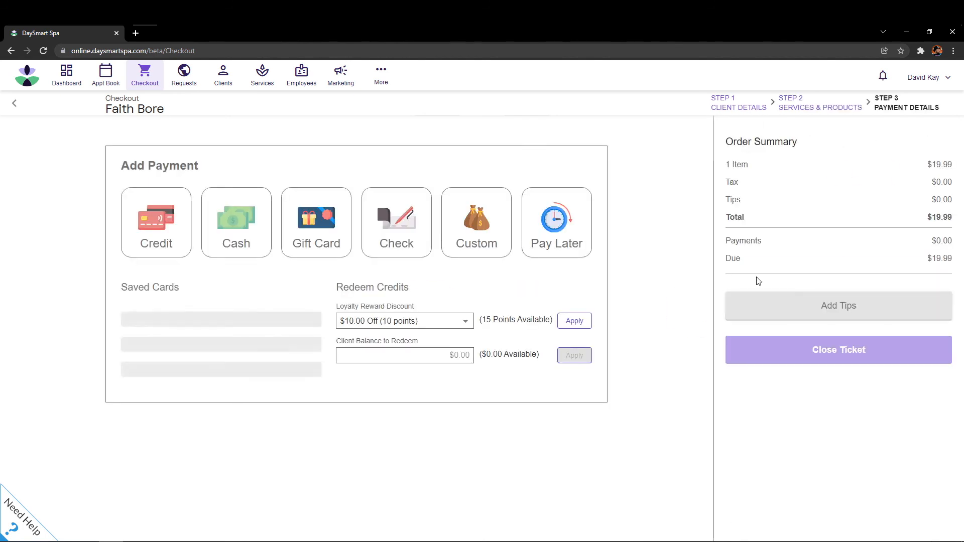
pyautogui.click(256, 236)
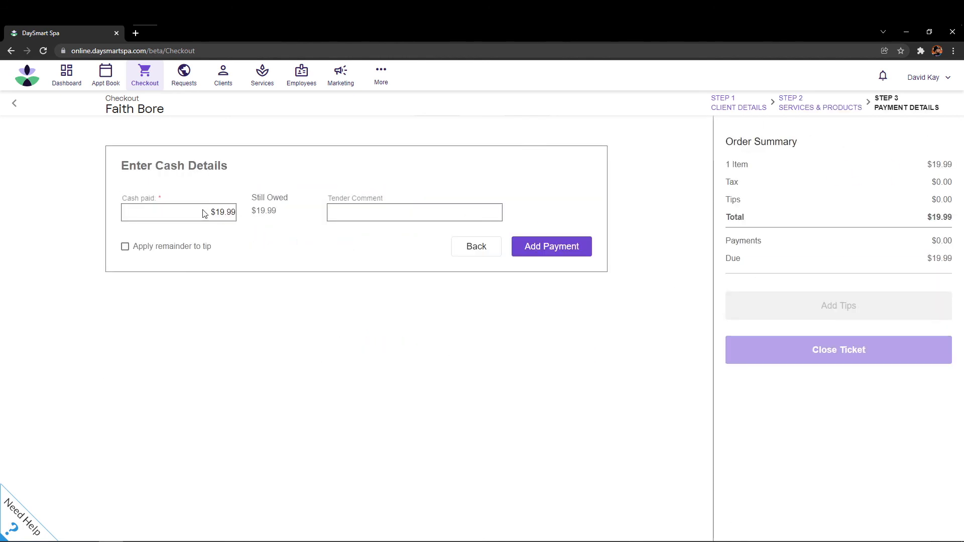
pyautogui.moveTo(205, 212); pyautogui.dragTo(252, 217)
pyautogui.write('20')
pyautogui.click(571, 241)
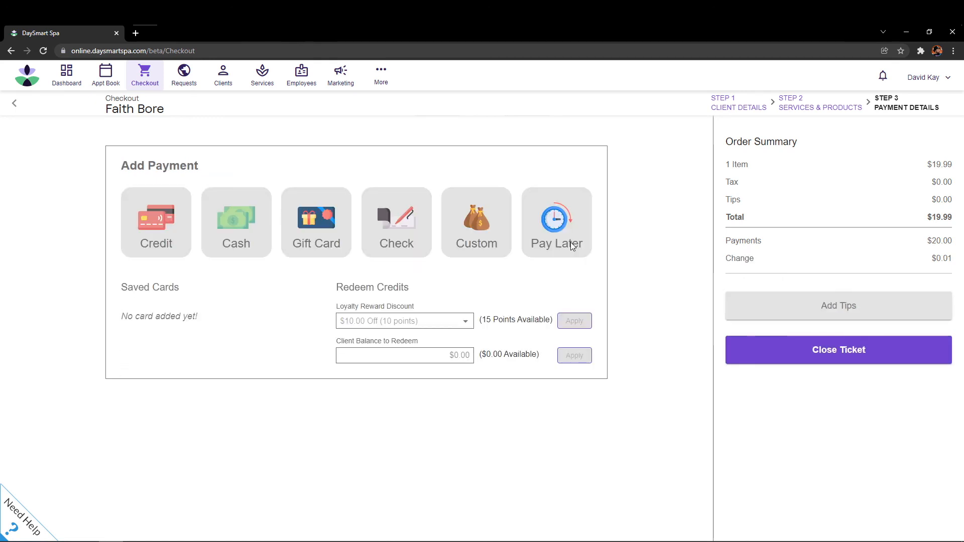
# Step: Close the Face Wash ticket, skip the receipt and return to the appointment calendar
pyautogui.click(818, 351)
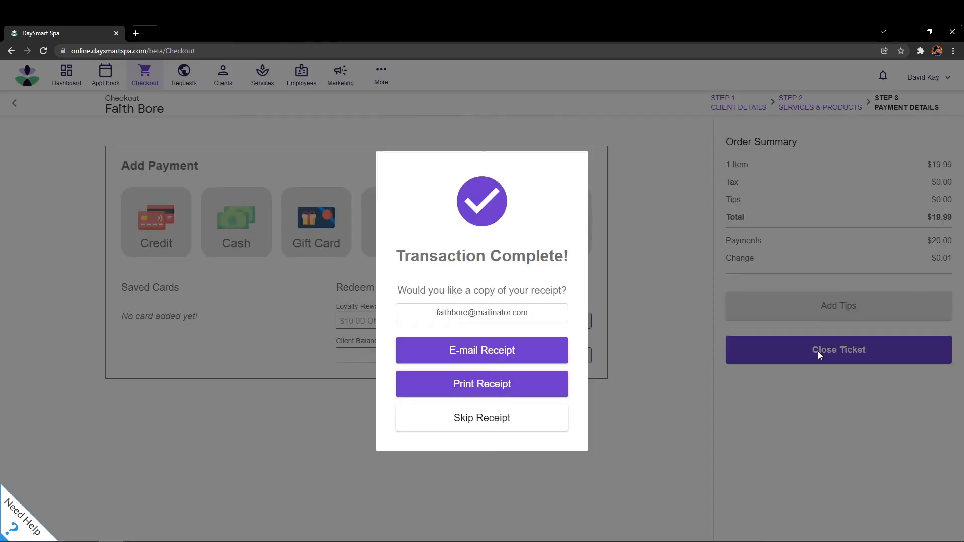
pyautogui.click(479, 417)
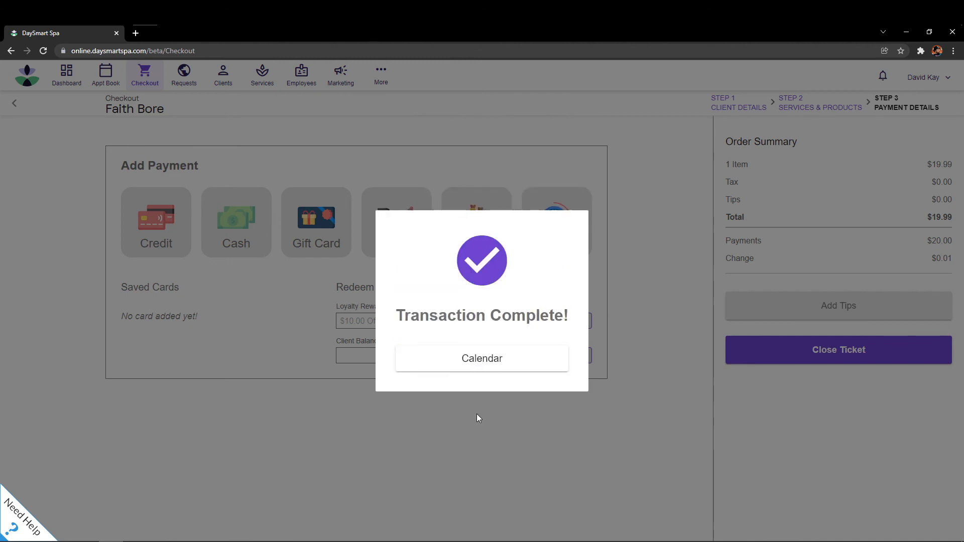
pyautogui.click(491, 368)
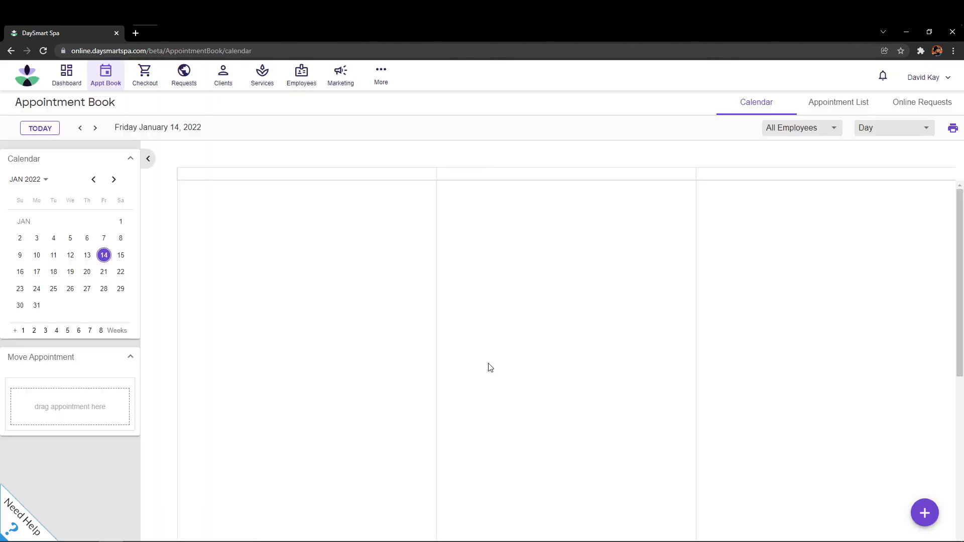